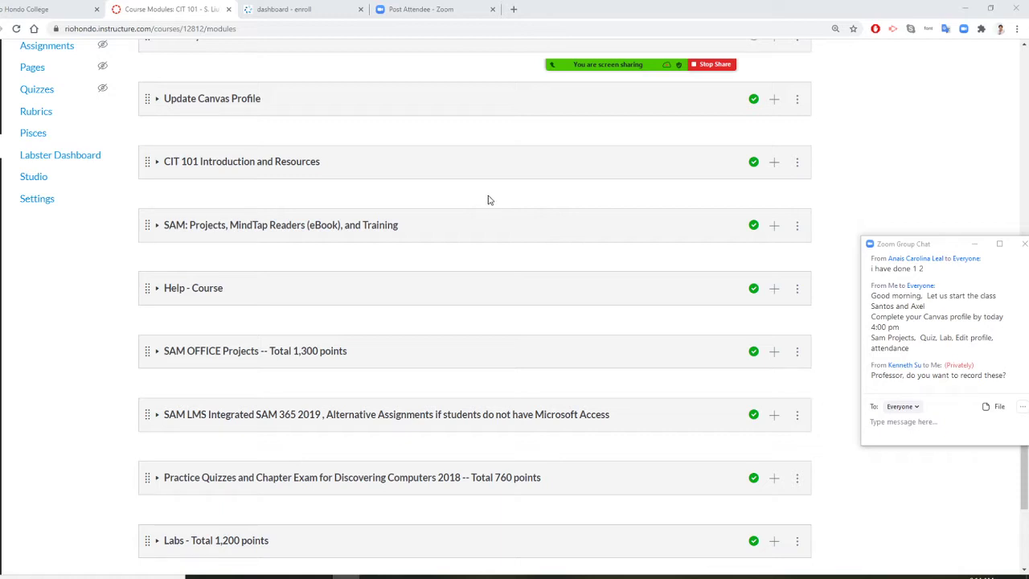
Expand the SAM: Projects module and open the 'Click to Launch SAM for CIT 101' item
{"action": "left_click", "coordinate": [157, 227]}
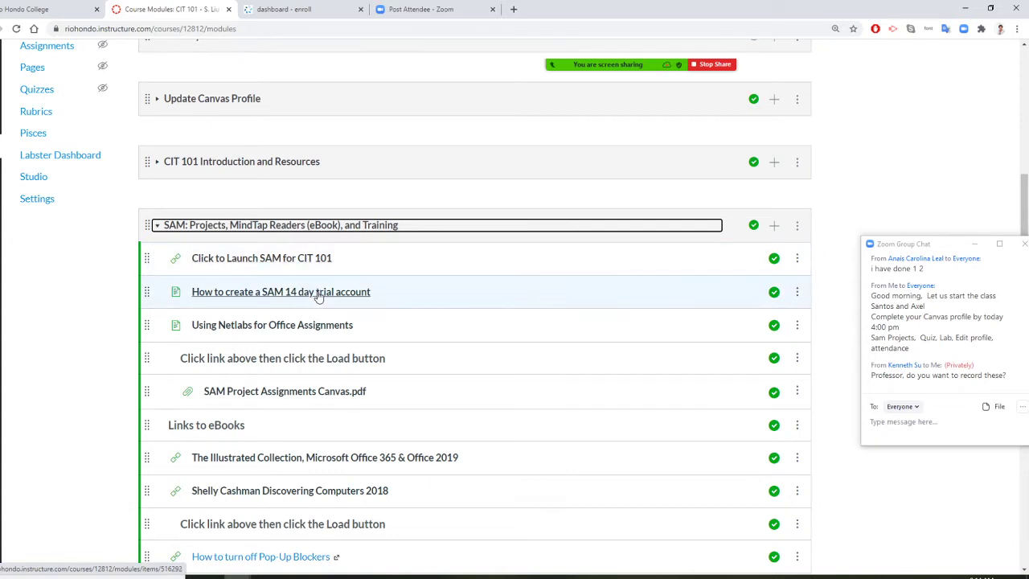
{"action": "left_click", "coordinate": [312, 260]}
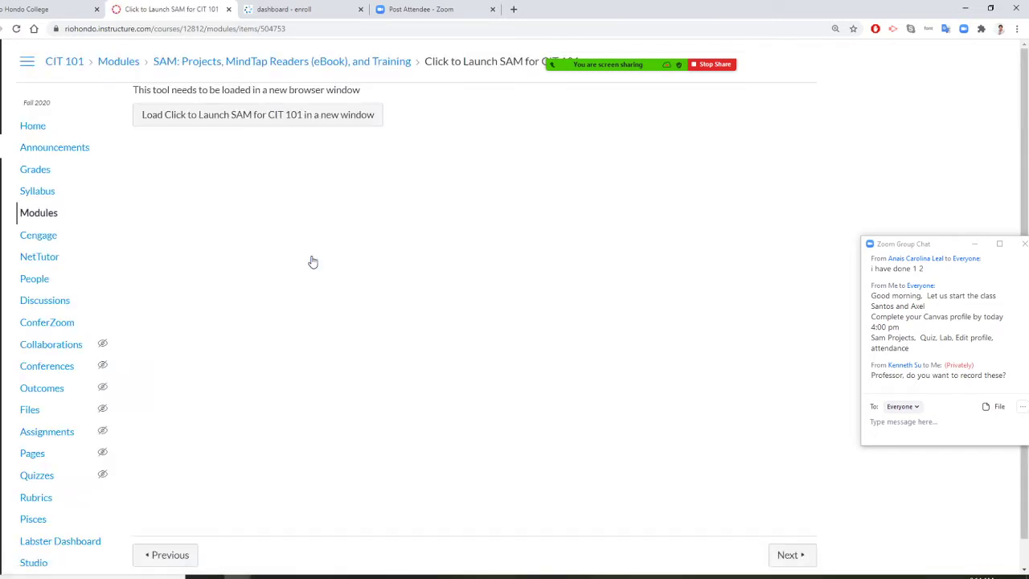
Launch SAM for CIT 101 in a new window to reach its Assignments page
{"action": "left_click", "coordinate": [312, 118]}
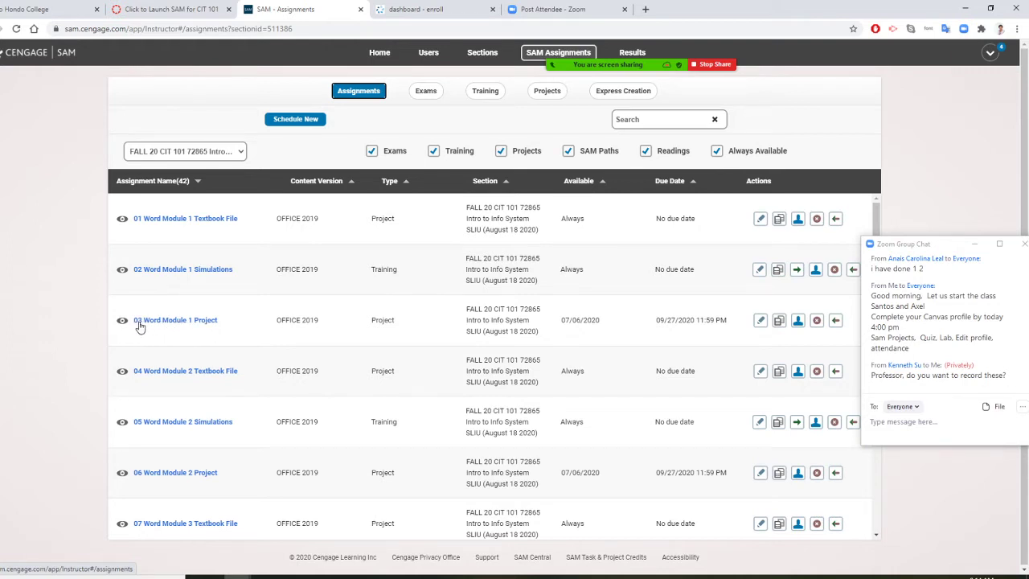
Dismiss the 03 Word Module 1 Project details and preview its project files
{"action": "left_click", "coordinate": [184, 320]}
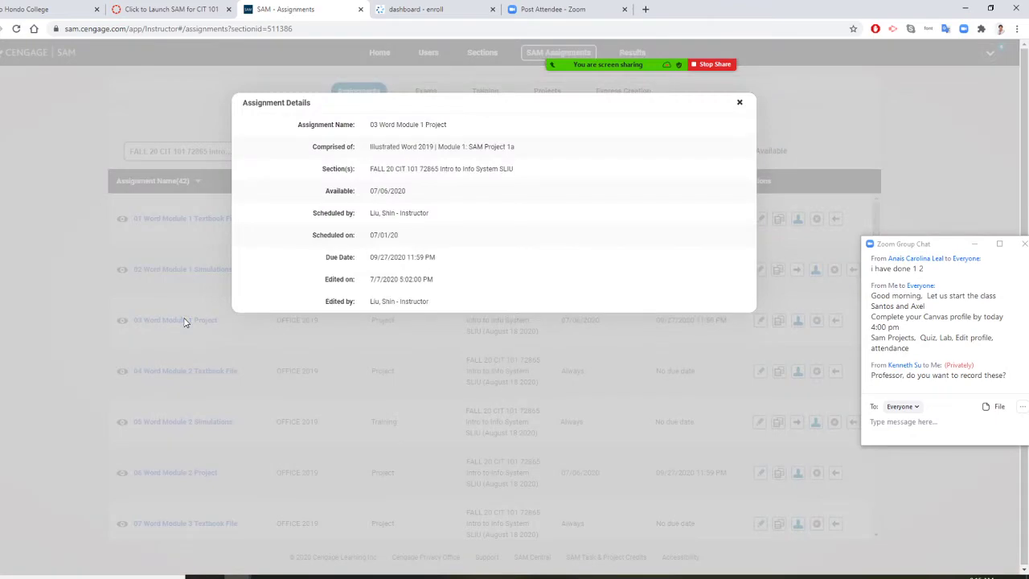
{"action": "left_click", "coordinate": [740, 103]}
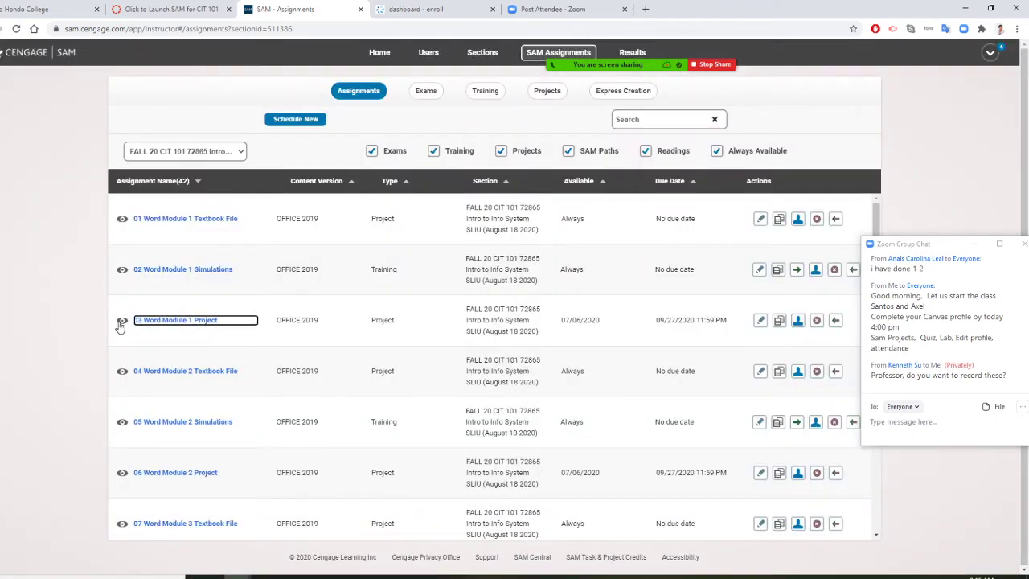
{"action": "left_click", "coordinate": [121, 324]}
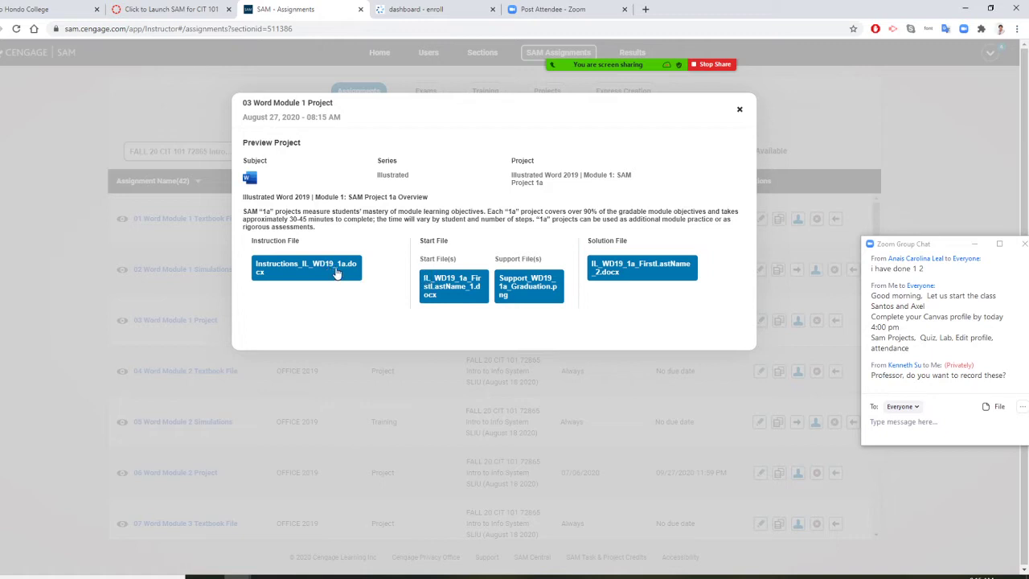
{"action": "left_click", "coordinate": [341, 268]}
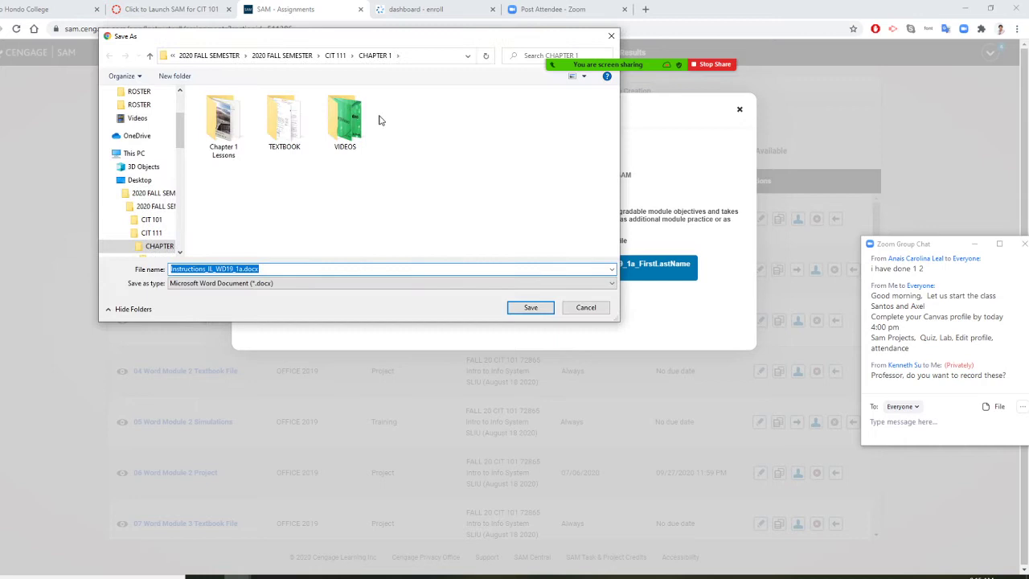
{"action": "left_click", "coordinate": [281, 58]}
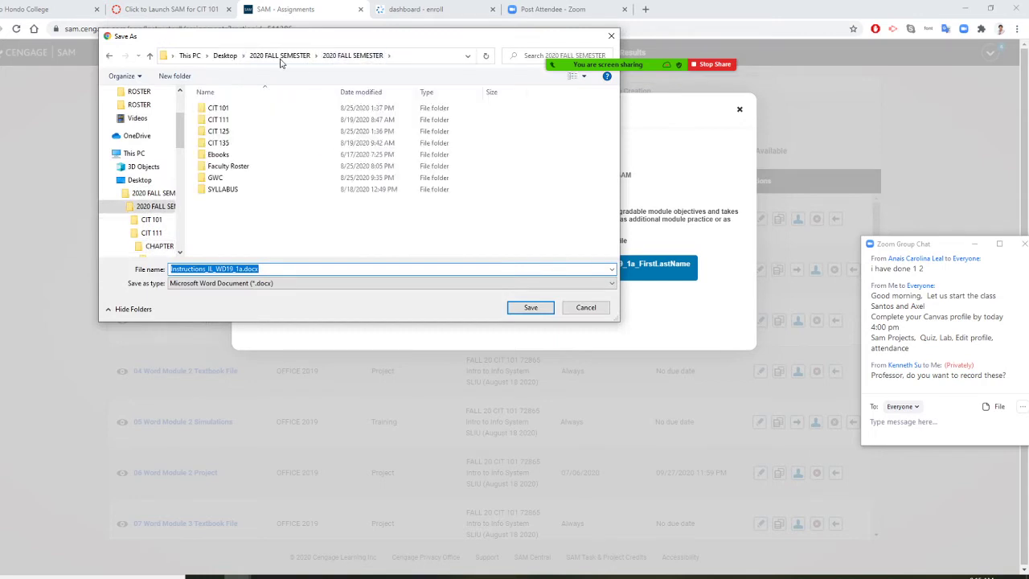
{"action": "double_click", "coordinate": [219, 108]}
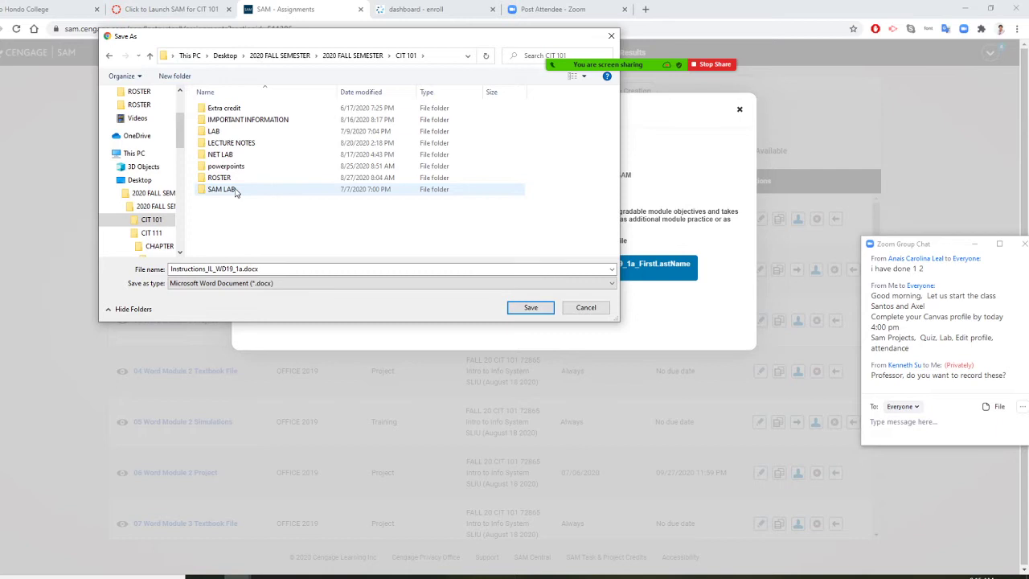
{"action": "double_click", "coordinate": [234, 191]}
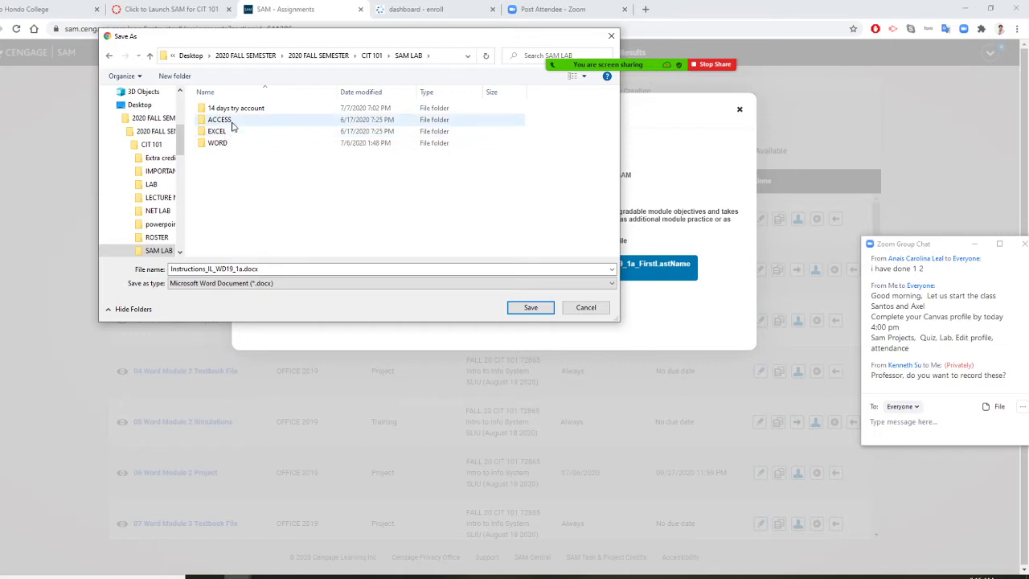
{"action": "double_click", "coordinate": [217, 145]}
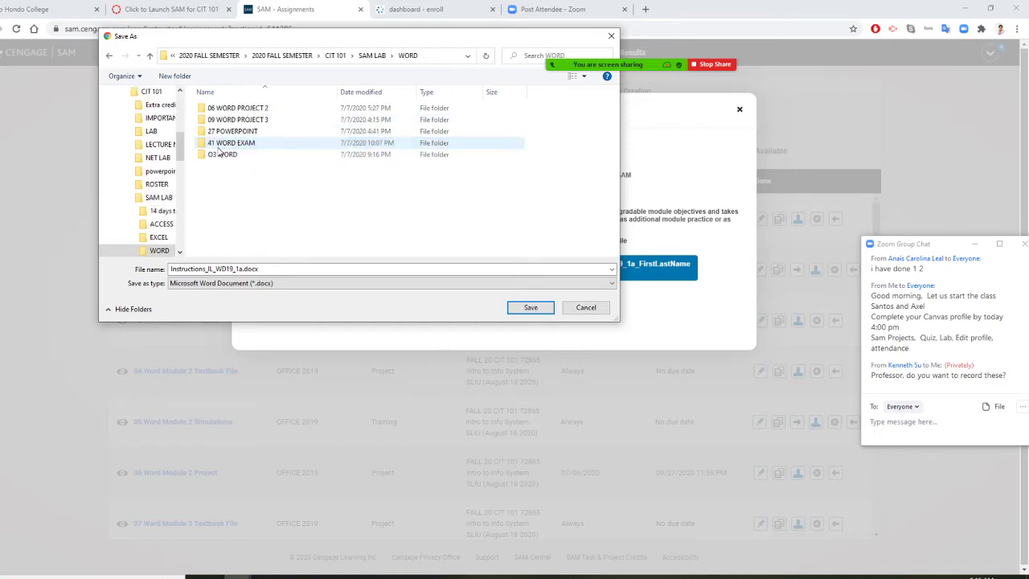
{"action": "double_click", "coordinate": [229, 155]}
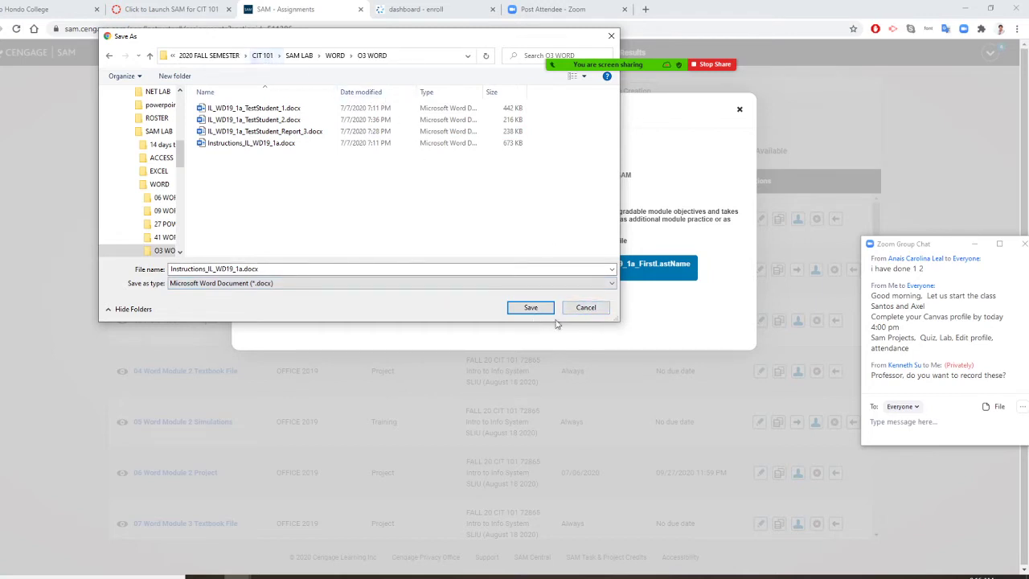
{"action": "left_click", "coordinate": [587, 309]}
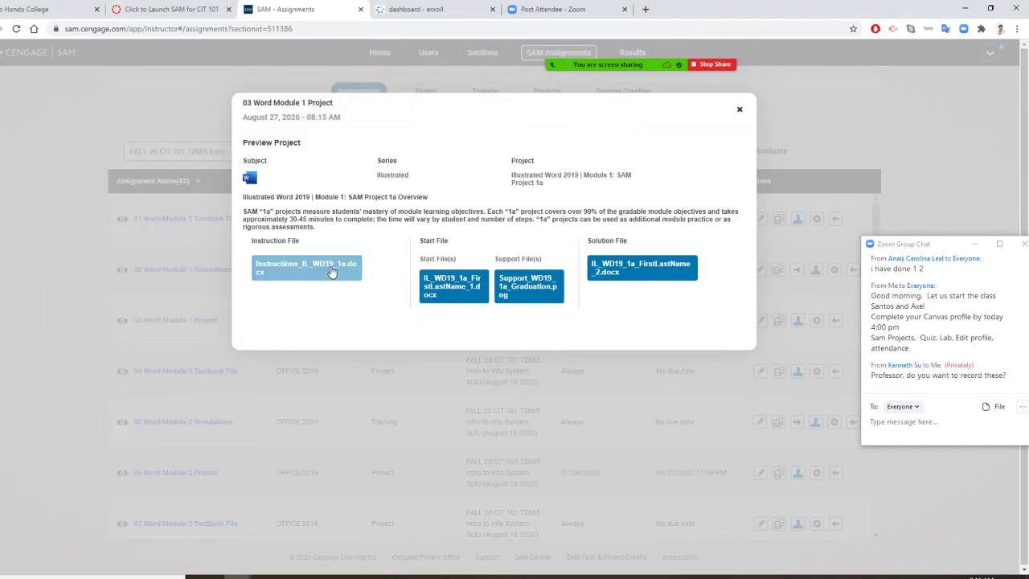
{"action": "left_click", "coordinate": [331, 271]}
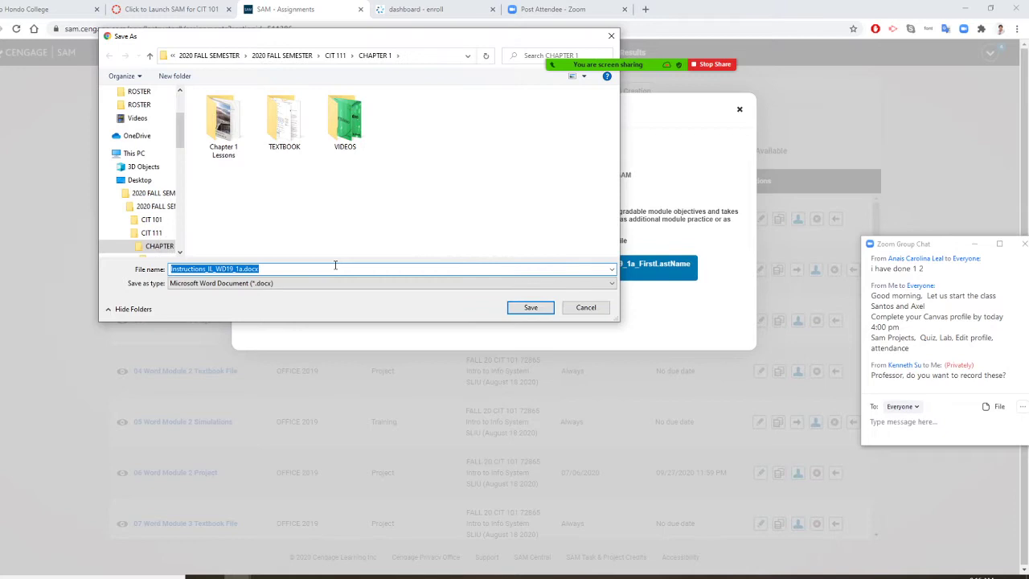
{"action": "left_click", "coordinate": [300, 58]}
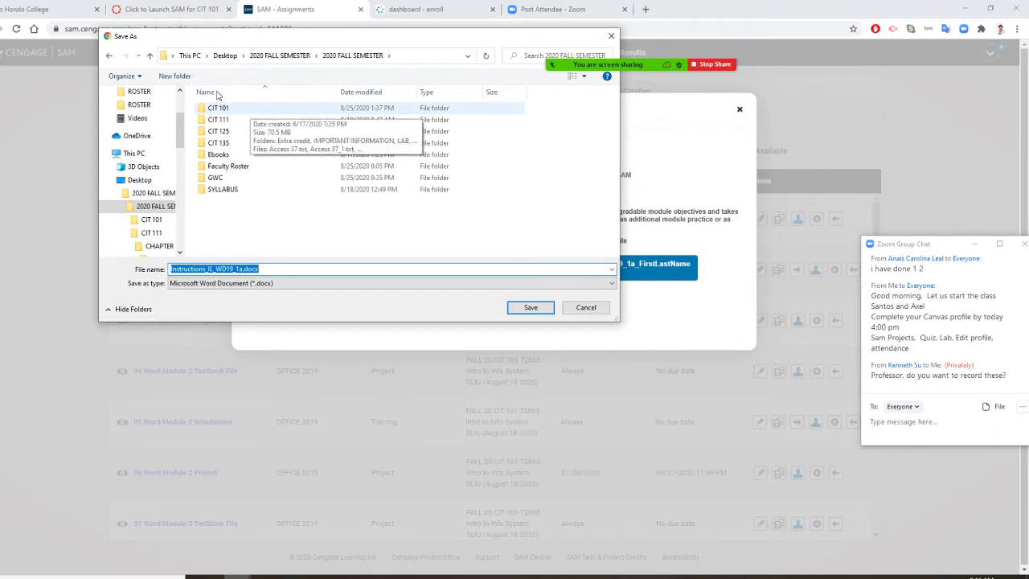
{"action": "double_click", "coordinate": [231, 111]}
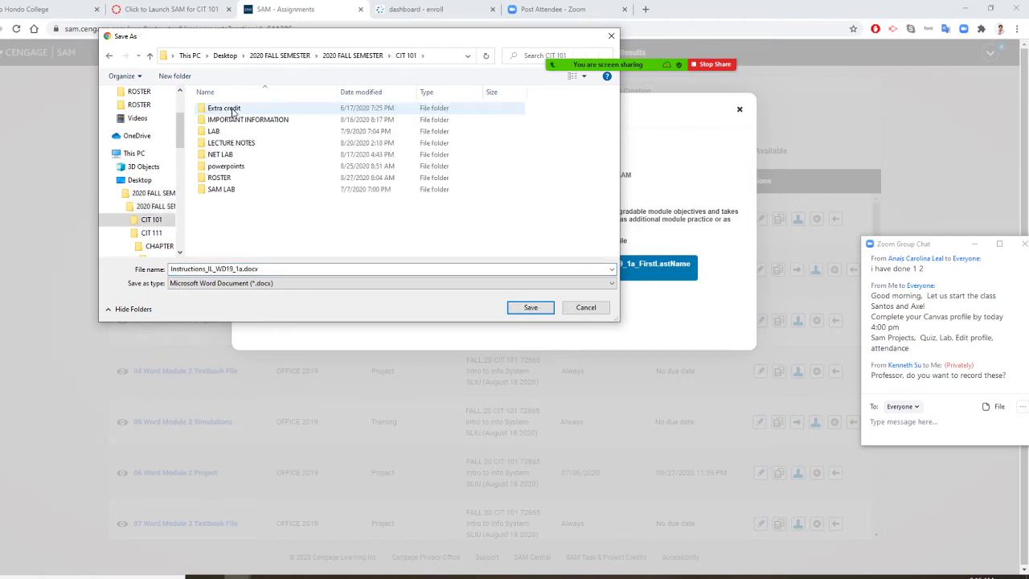
{"action": "double_click", "coordinate": [233, 191]}
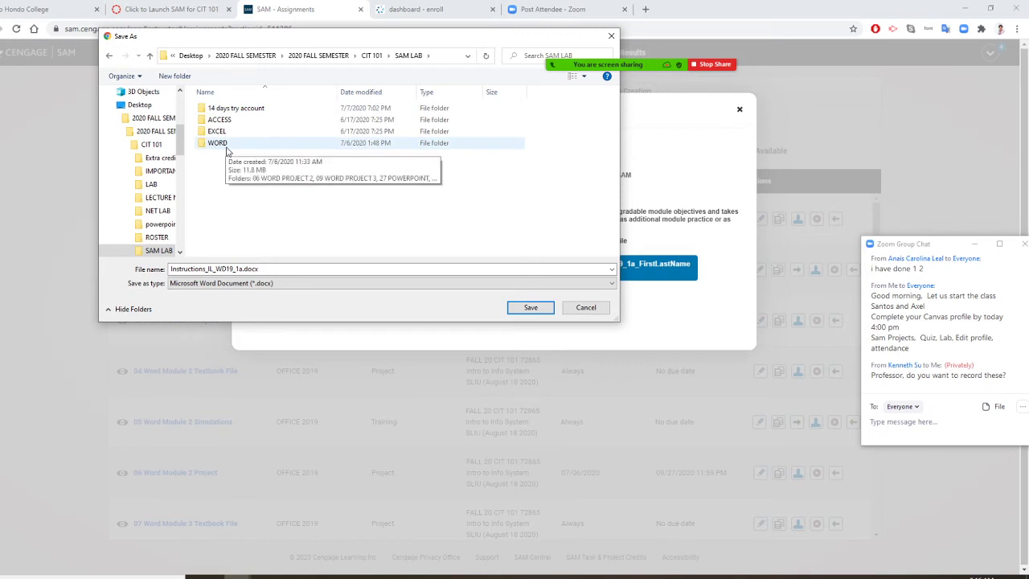
{"action": "double_click", "coordinate": [217, 143]}
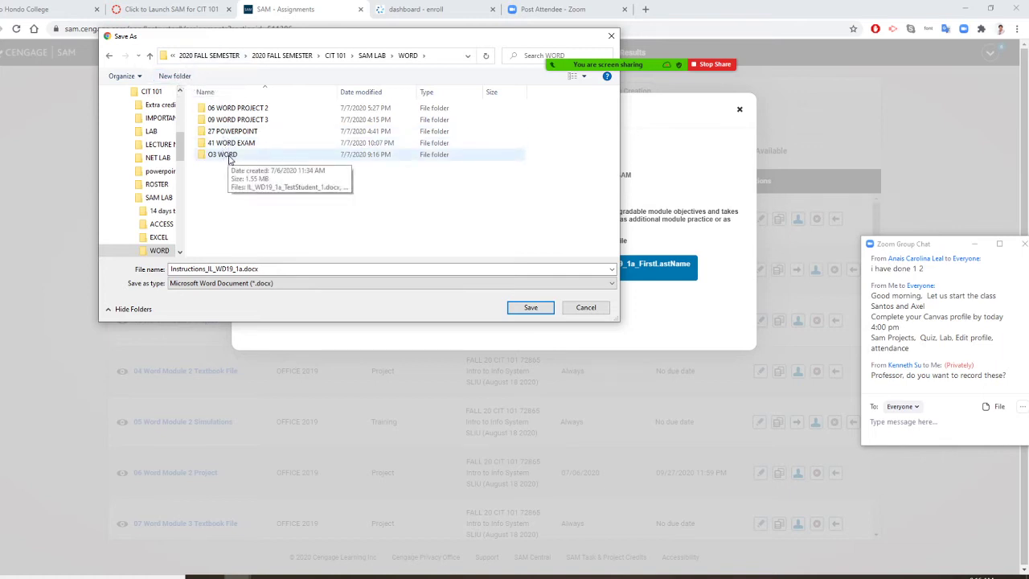
{"action": "left_click", "coordinate": [227, 158]}
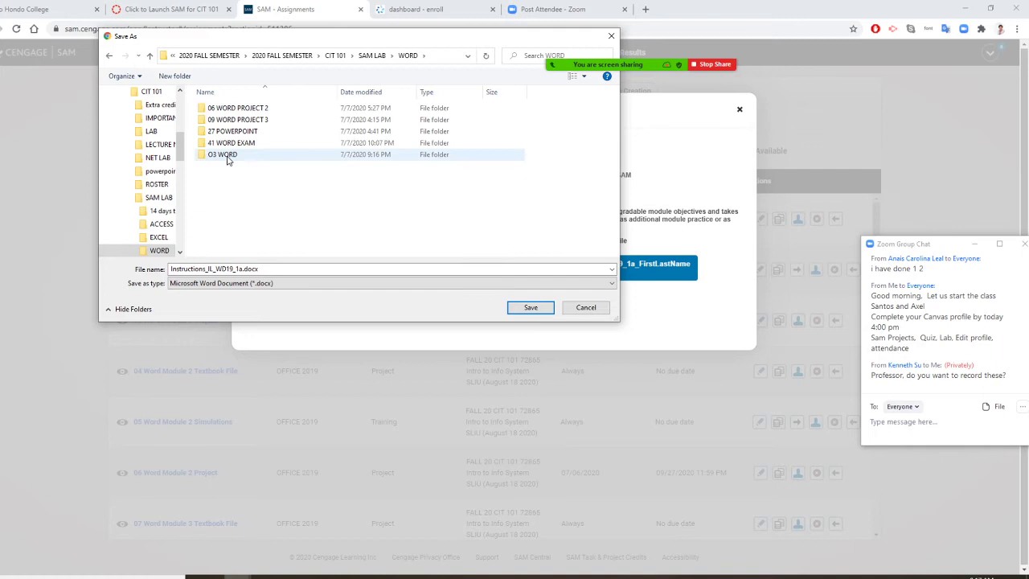
{"action": "double_click", "coordinate": [228, 159]}
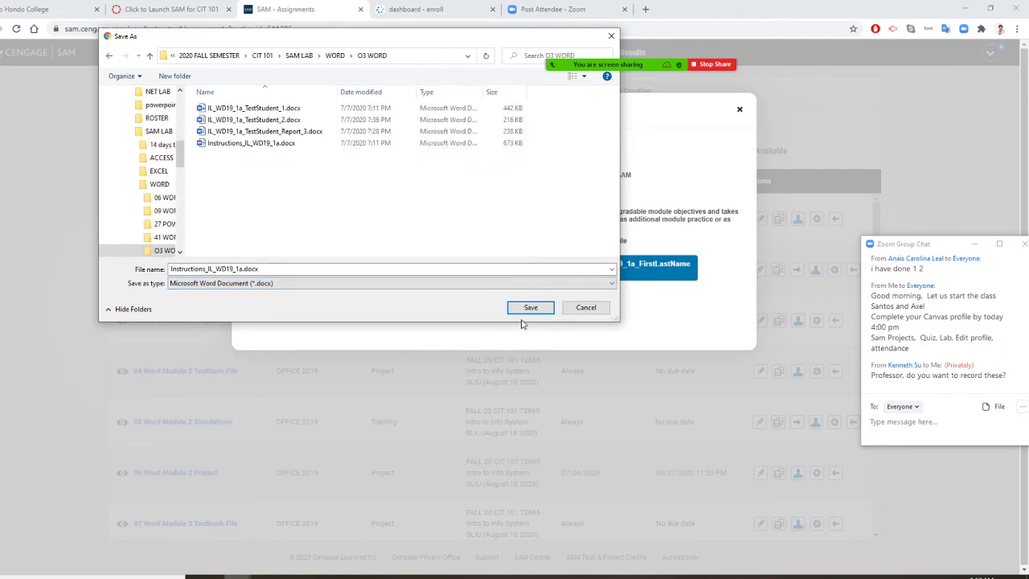
{"action": "left_click", "coordinate": [544, 308]}
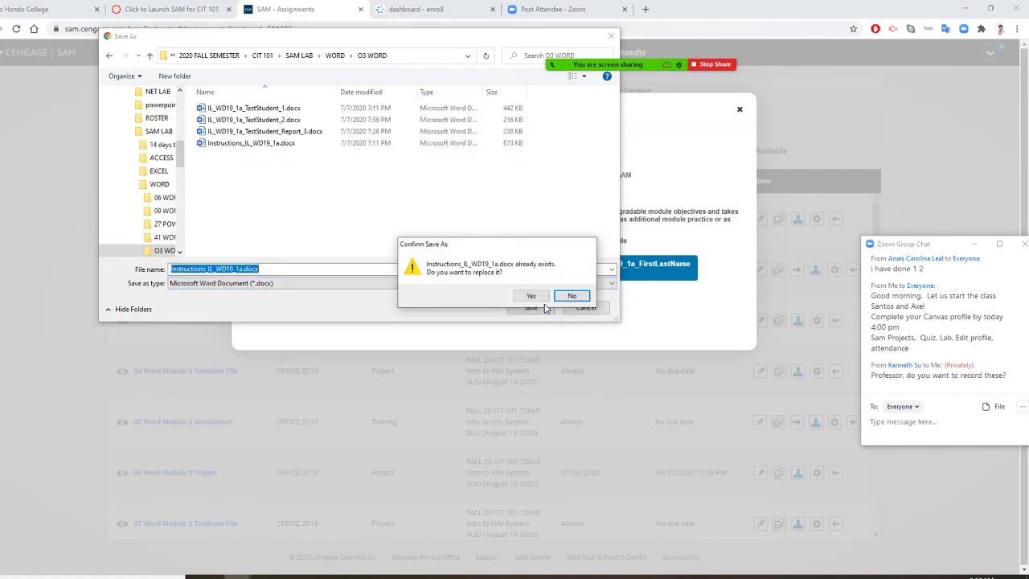
{"action": "left_click", "coordinate": [583, 297]}
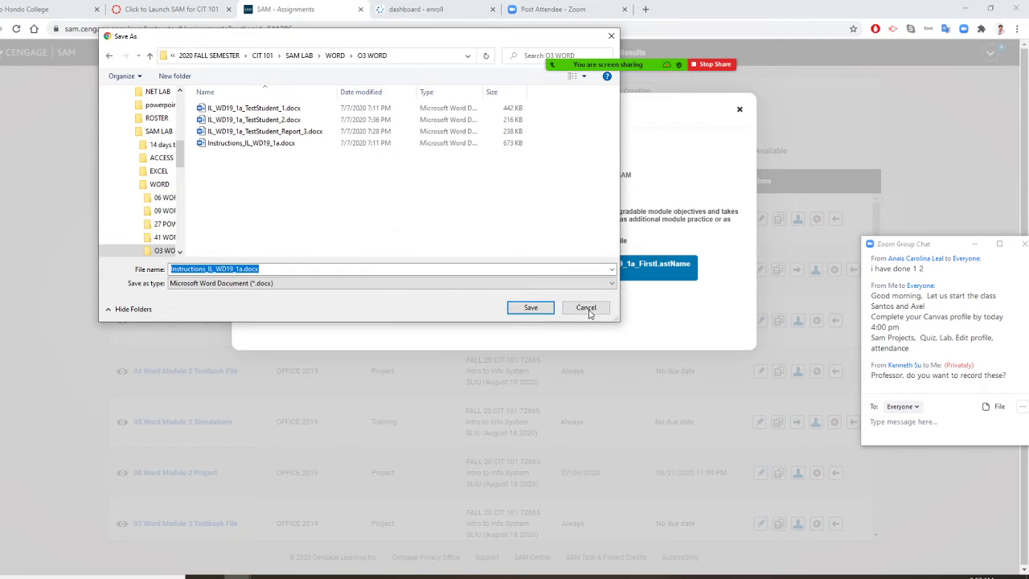
{"action": "left_click", "coordinate": [589, 307]}
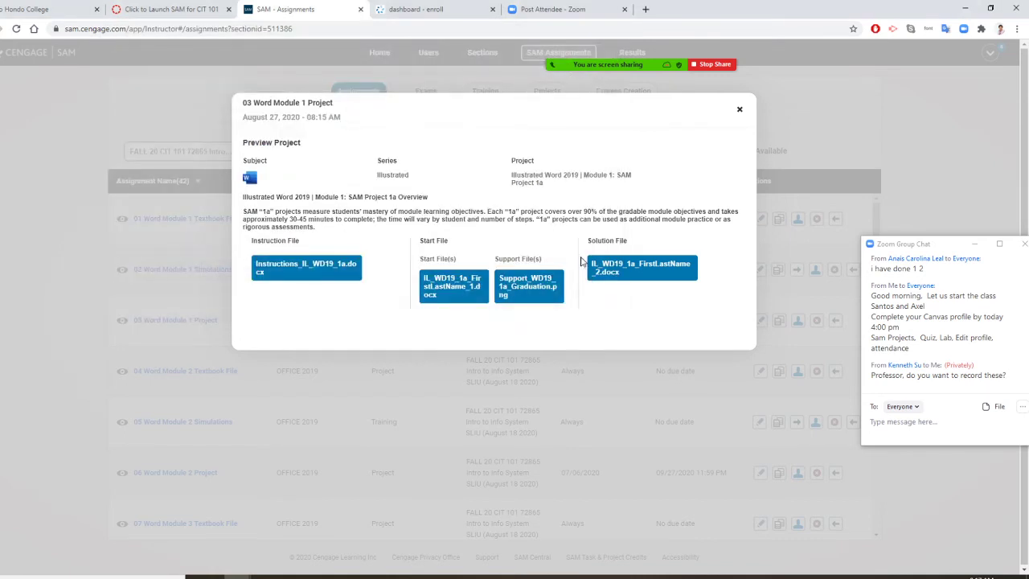
Download the start file, navigating to 2020 FALL SEMESTER > CIT 101 > SAM LAB > WORD > 03 WORD
{"action": "left_click", "coordinate": [452, 283]}
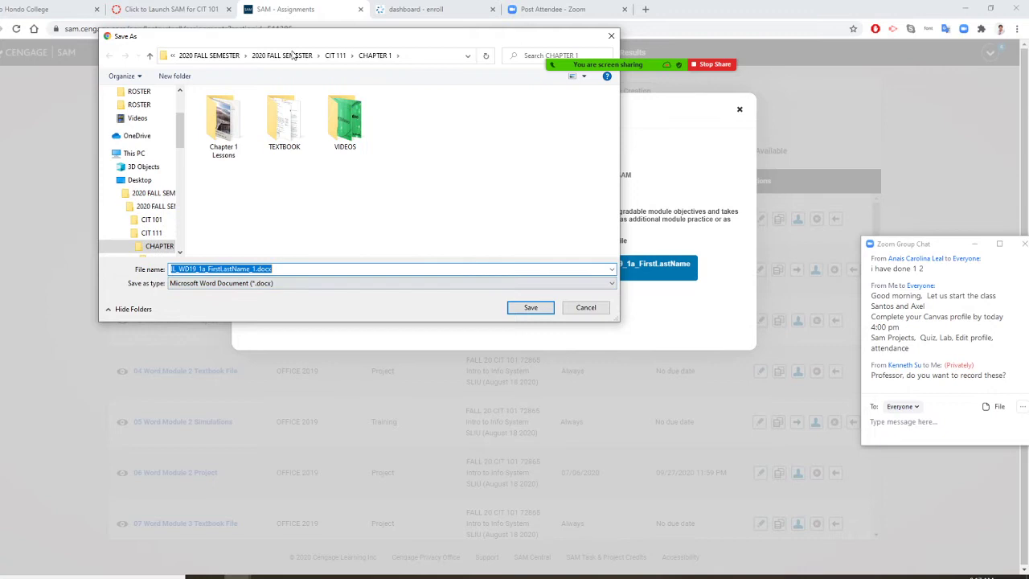
{"action": "left_click", "coordinate": [281, 56]}
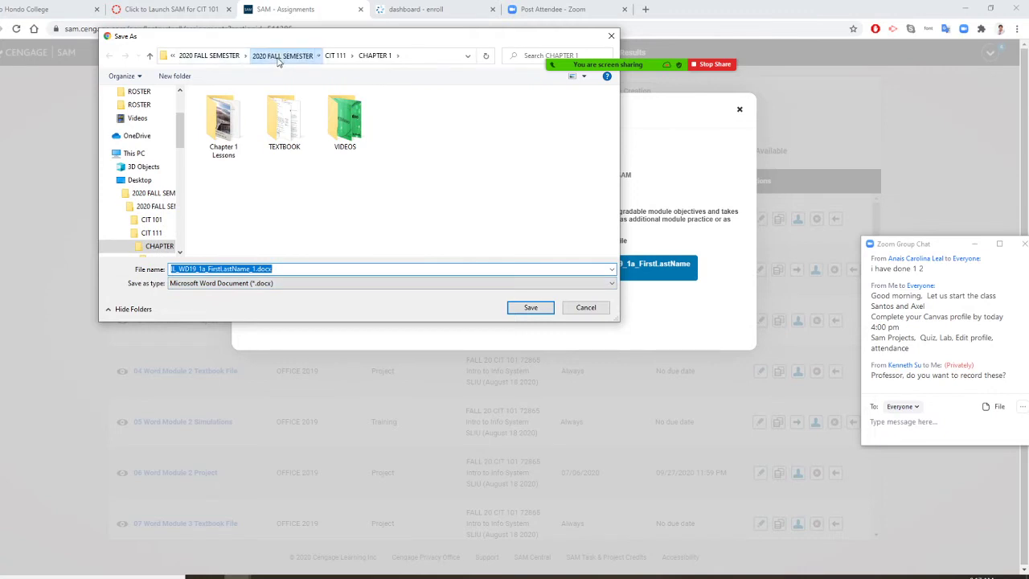
{"action": "double_click", "coordinate": [231, 110]}
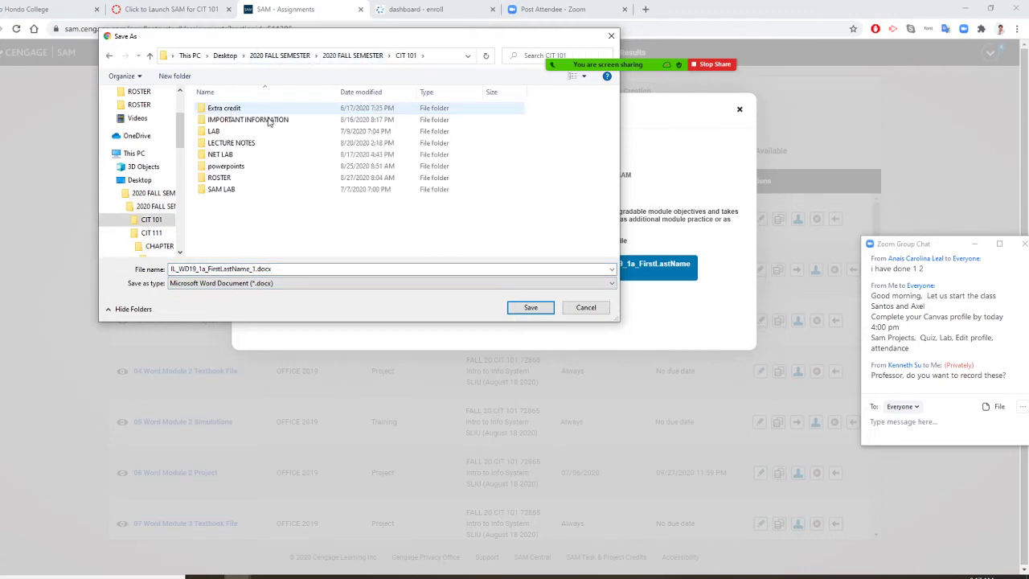
{"action": "double_click", "coordinate": [246, 187]}
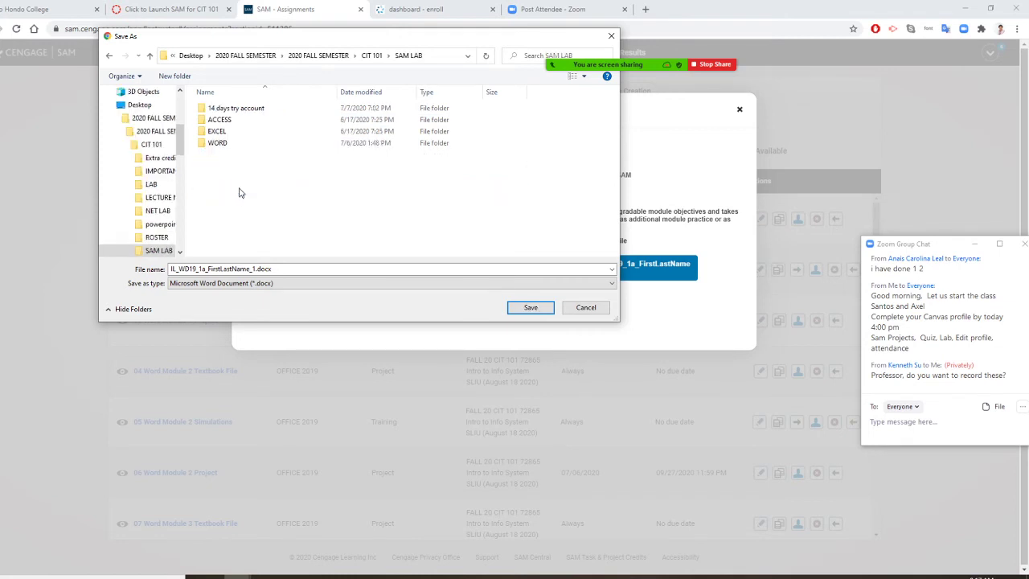
{"action": "double_click", "coordinate": [230, 145]}
{"action": "double_click", "coordinate": [231, 155]}
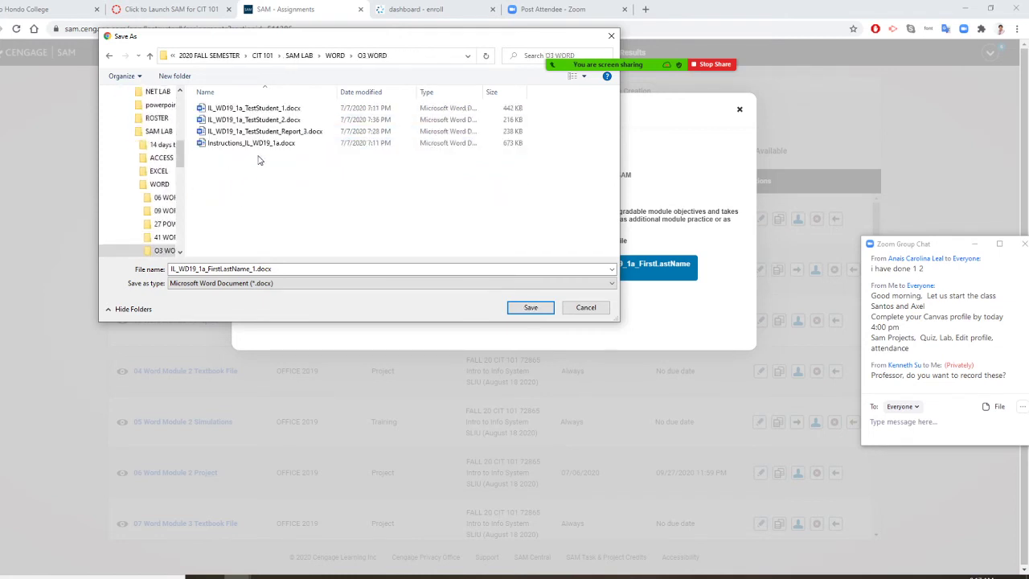
Save IL_WD19_1a_FirstLastName_1.docx into the 03 WORD folder
{"action": "left_click", "coordinate": [264, 270]}
{"action": "key", "text": "Tab"}
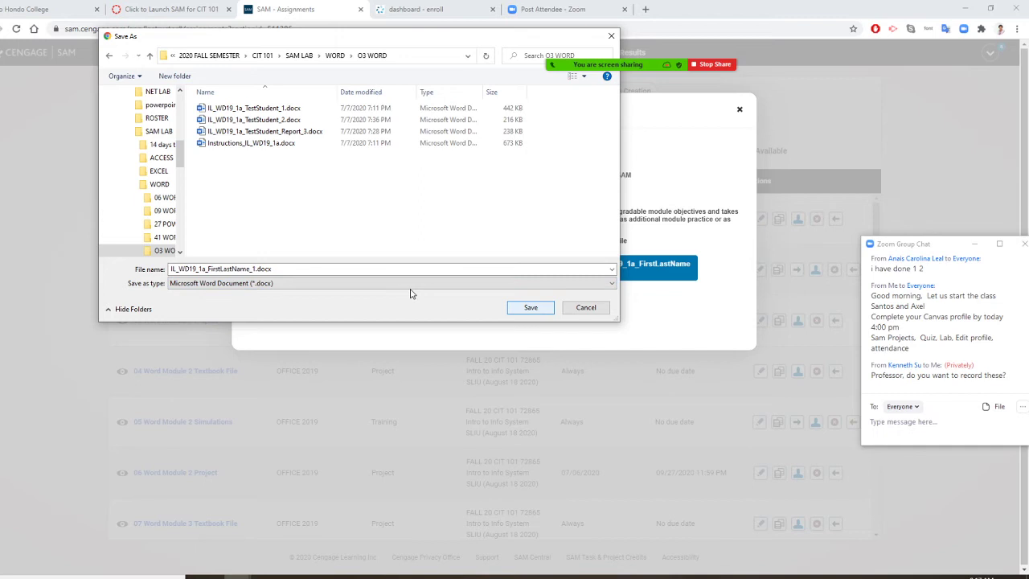
{"action": "left_click", "coordinate": [265, 268]}
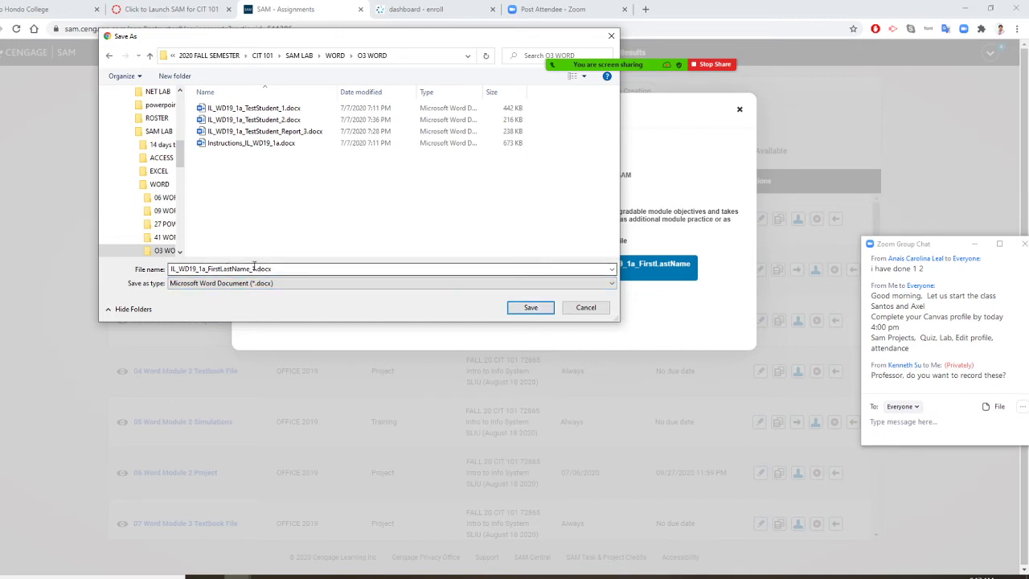
{"action": "left_click", "coordinate": [536, 314]}
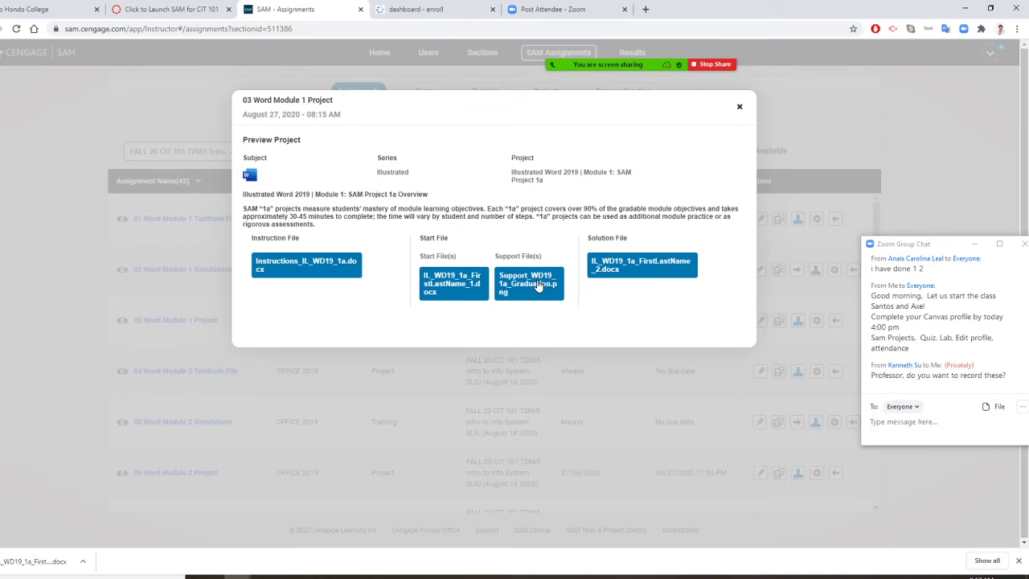
Cancel the Support_WD19_1a_Graduation.png download and open File Explorer at Quick access
{"action": "left_click", "coordinate": [537, 285]}
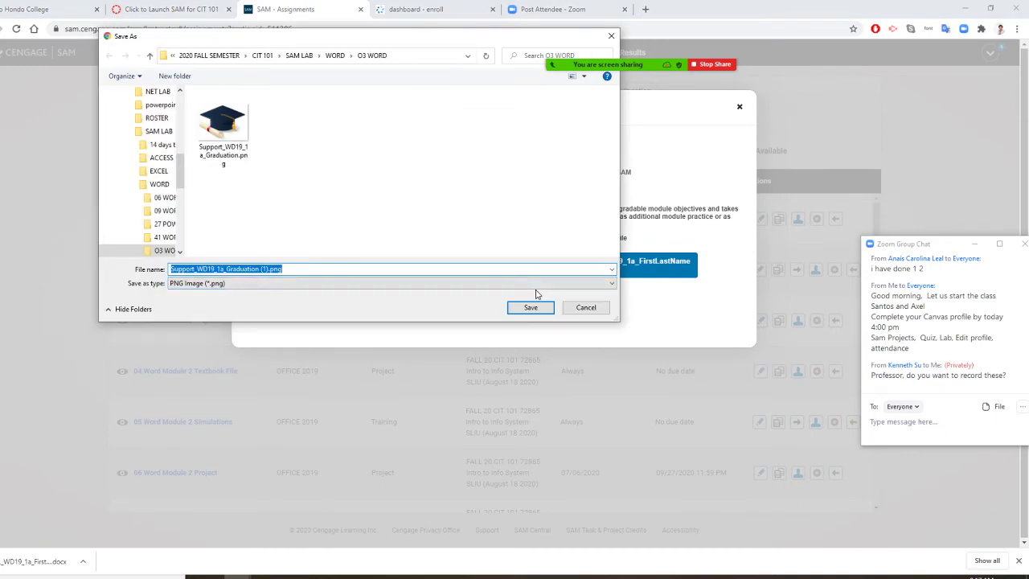
{"action": "left_click", "coordinate": [589, 310]}
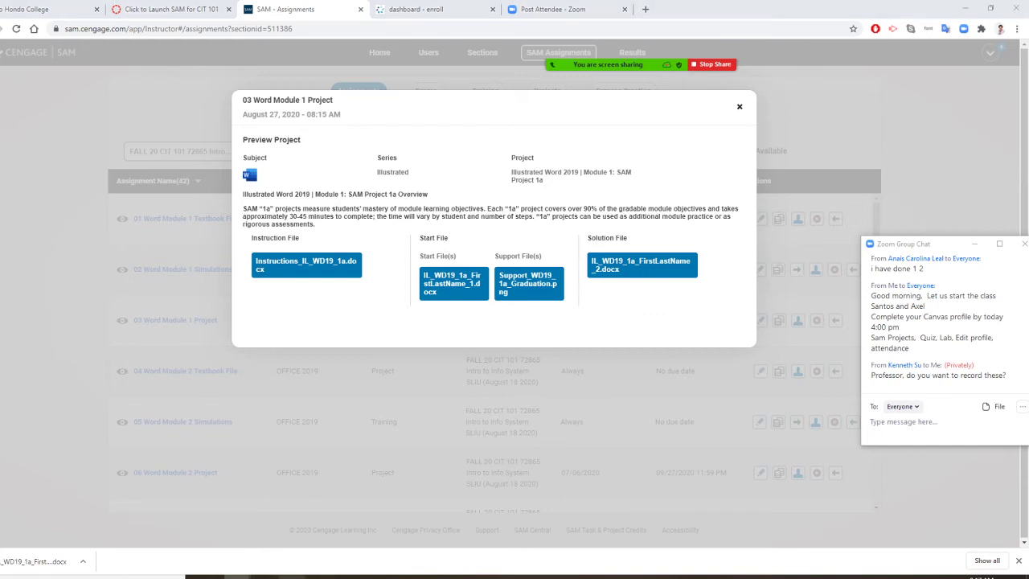
{"action": "key", "text": "super+e"}
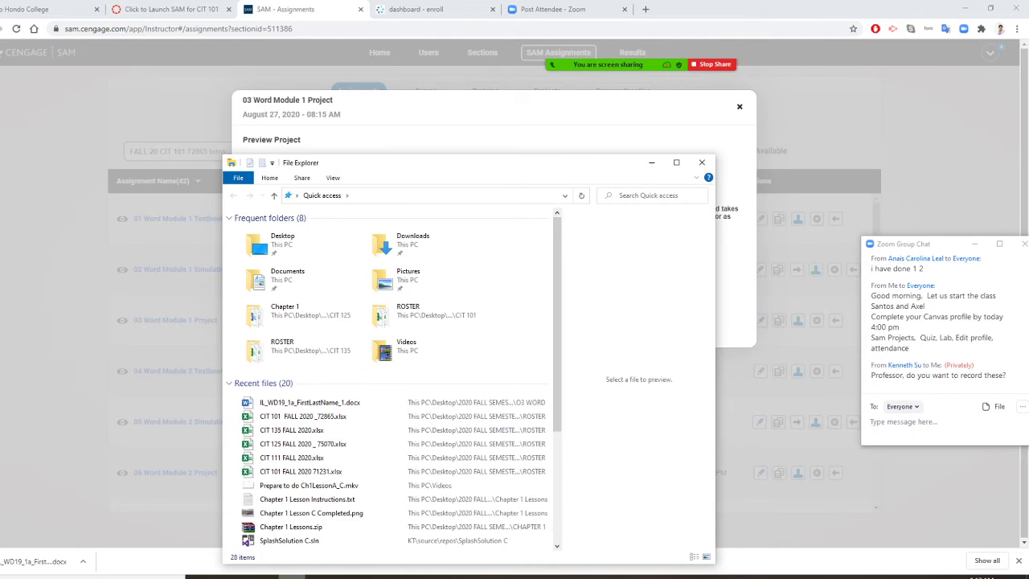
Browse Desktop > 2020 FALL SEMESTER > CIT 101 > SAM LAB > WORD > 03 WORD and open Instructions_IL_WD19_1a.docx
{"action": "double_click", "coordinate": [298, 242]}
{"action": "double_click", "coordinate": [305, 231]}
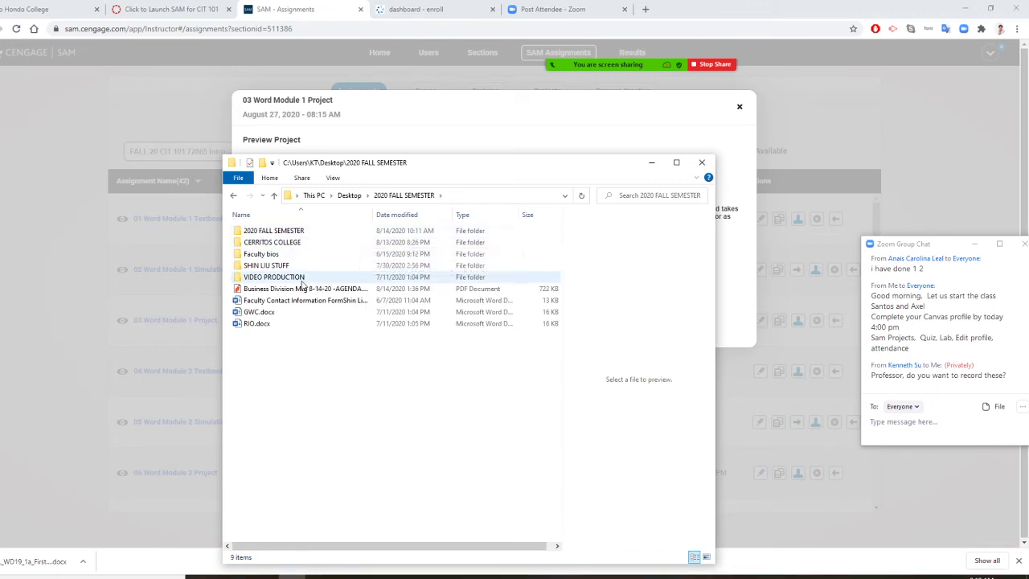
{"action": "double_click", "coordinate": [307, 233]}
{"action": "double_click", "coordinate": [303, 232]}
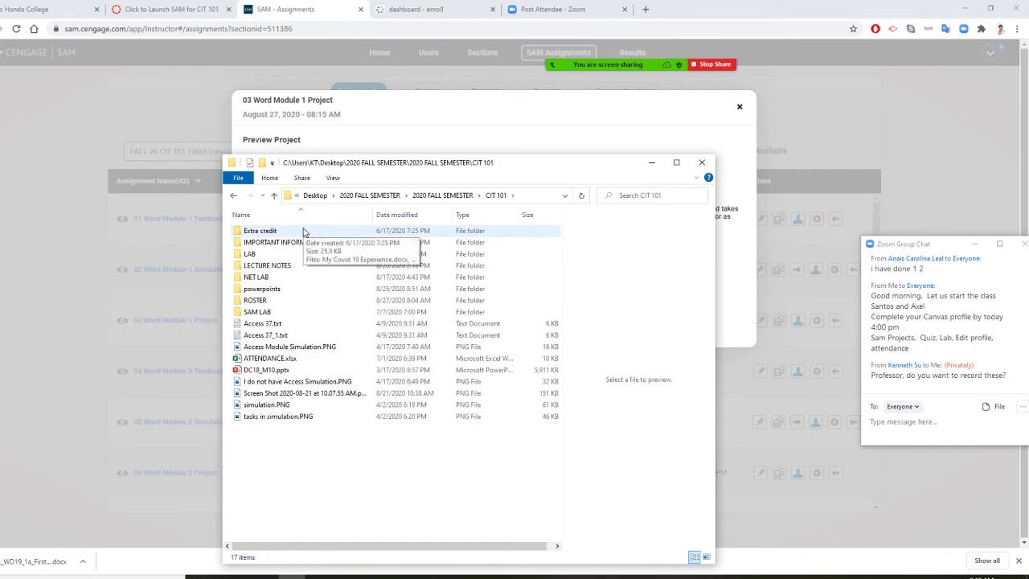
{"action": "double_click", "coordinate": [281, 313]}
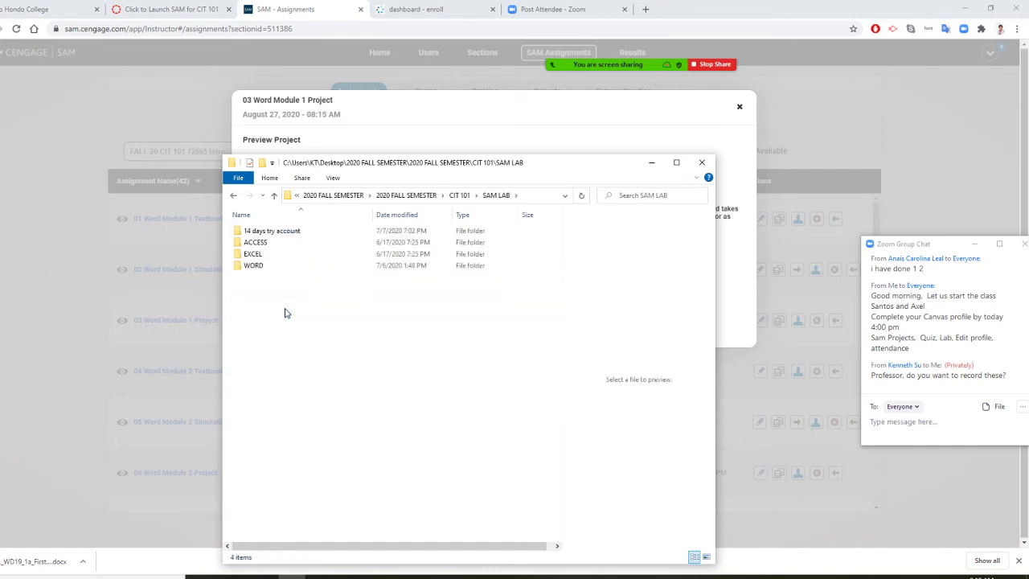
{"action": "double_click", "coordinate": [279, 267]}
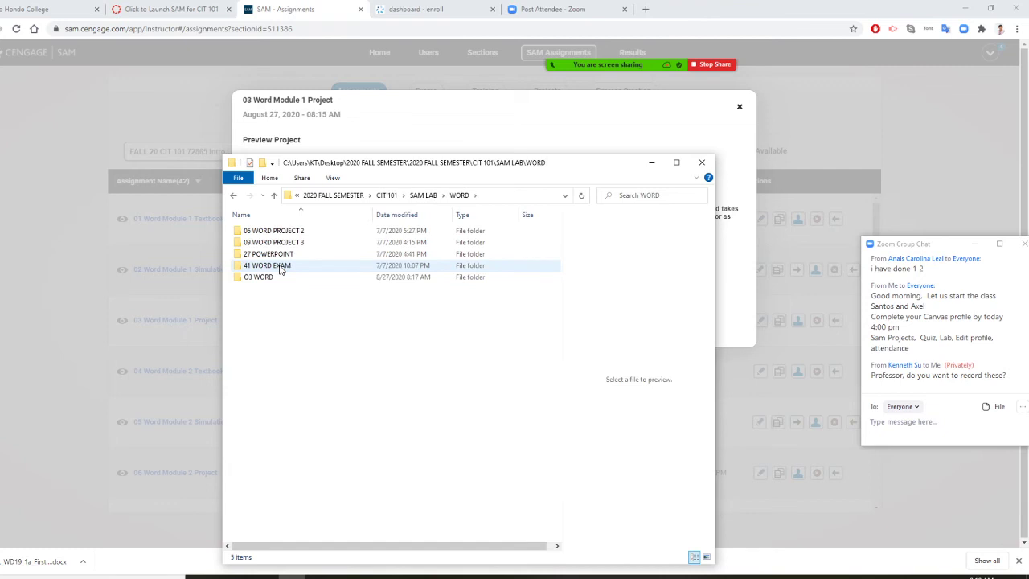
{"action": "double_click", "coordinate": [276, 277]}
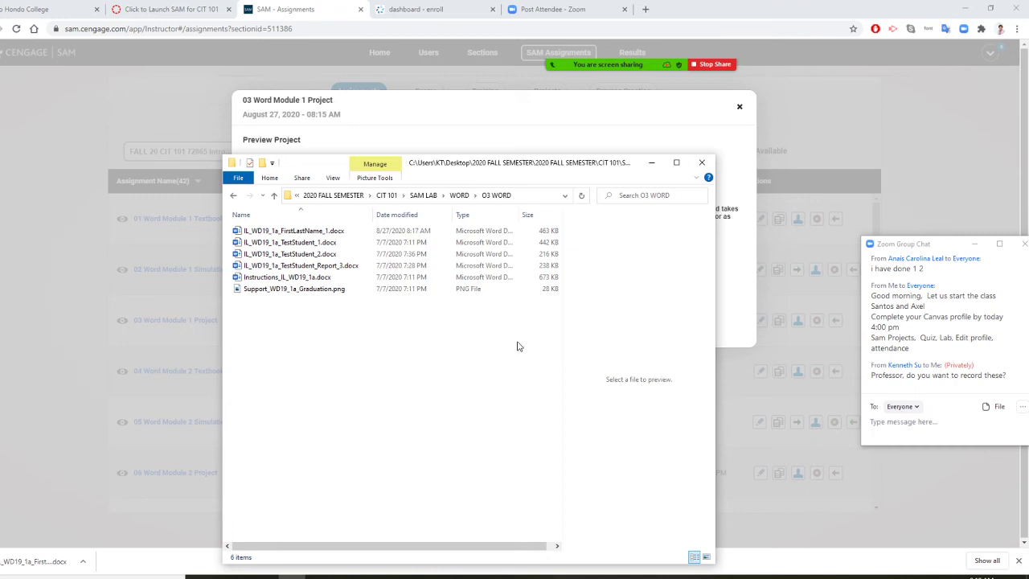
{"action": "double_click", "coordinate": [300, 278]}
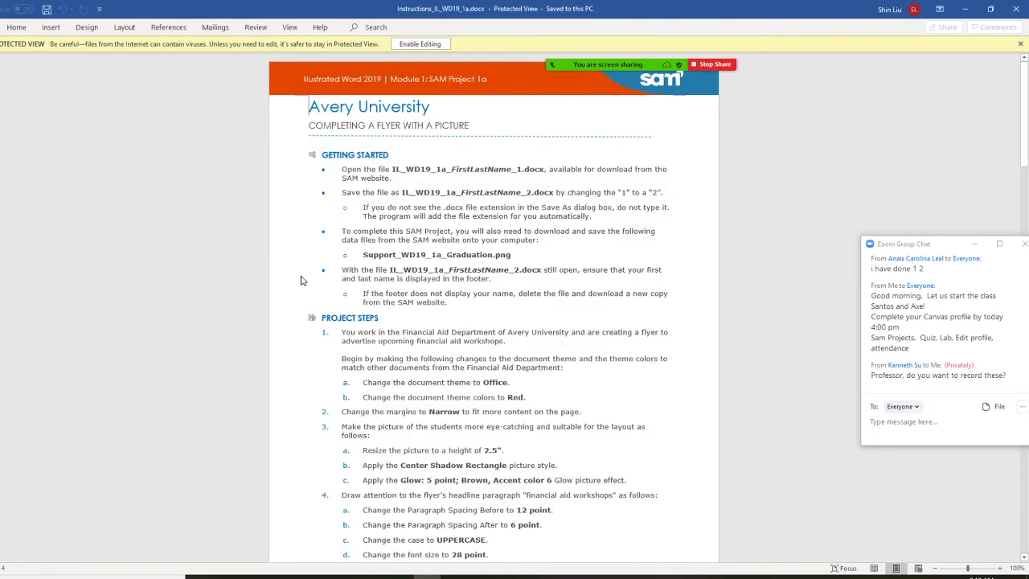
Enable editing on the instructions document, skim its project steps, and minimize Word
{"action": "left_click", "coordinate": [420, 43]}
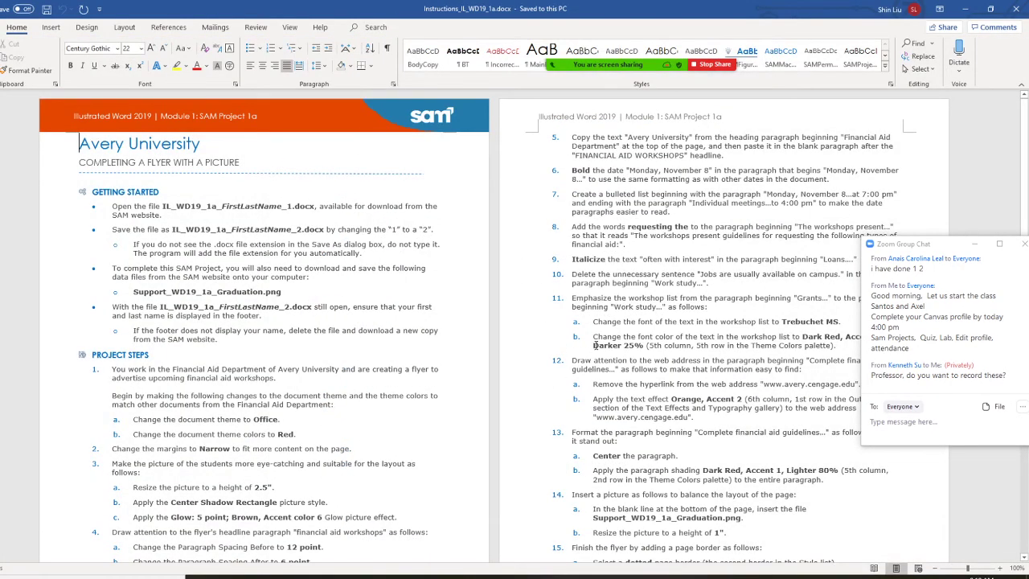
{"action": "scroll", "coordinate": [480, 166], "scroll_direction": "down", "scroll_amount": 5}
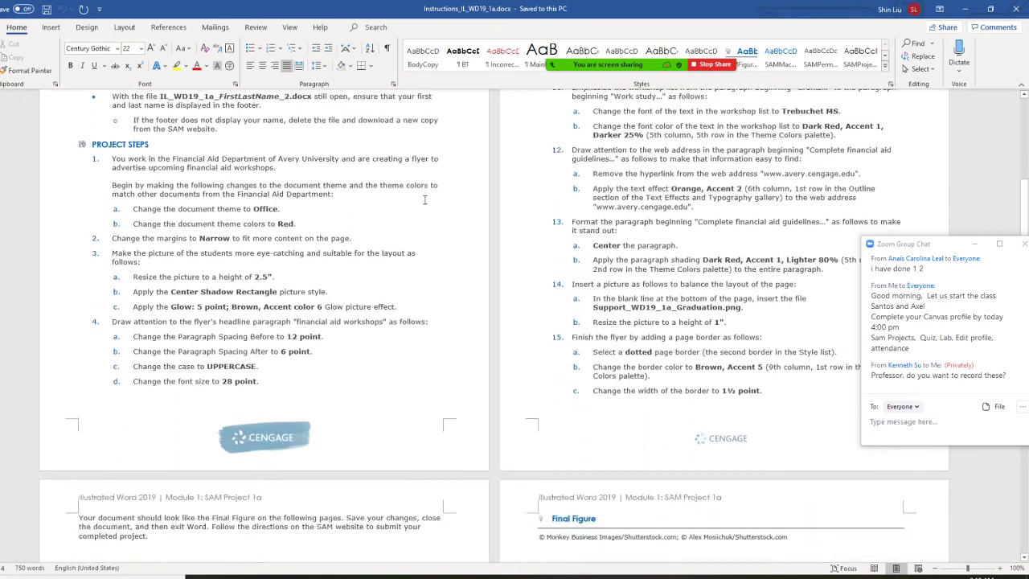
{"action": "scroll", "coordinate": [425, 200], "scroll_direction": "down", "scroll_amount": 2}
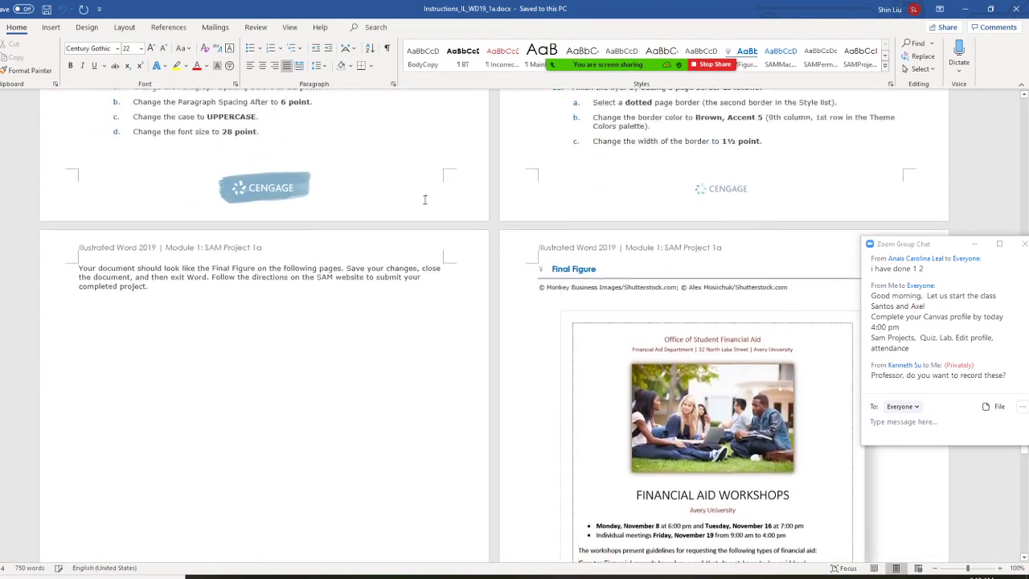
{"action": "scroll", "coordinate": [425, 199], "scroll_direction": "up", "scroll_amount": 2}
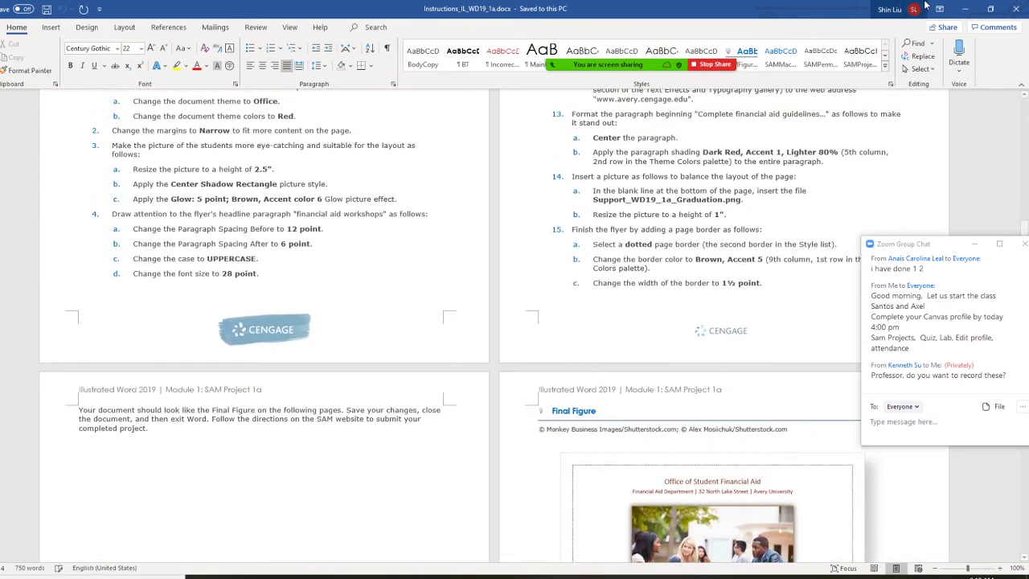
{"action": "left_click", "coordinate": [971, 13]}
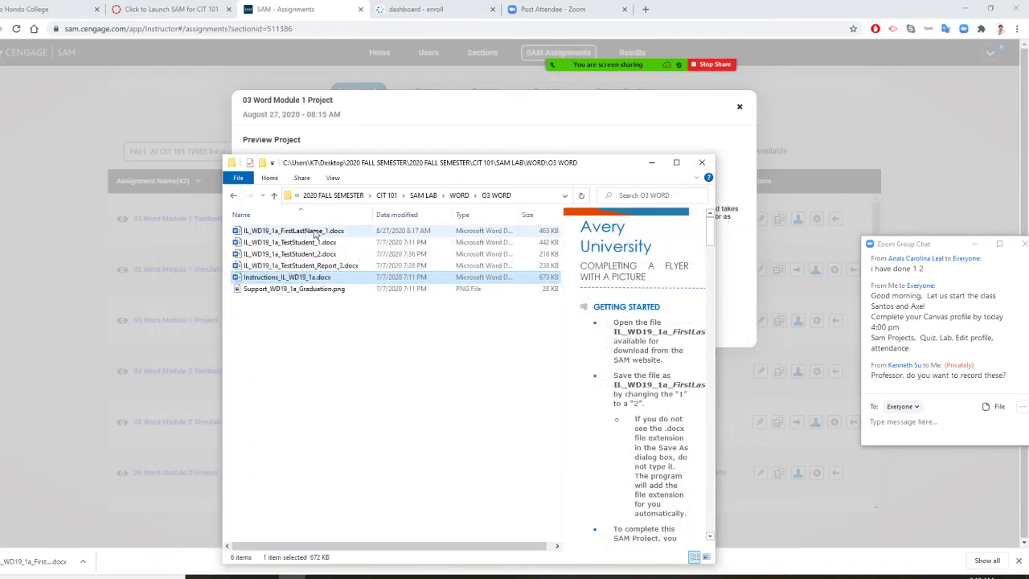
Open IL_WD19_1a_FirstLastName_1.docx from the 03 WORD folder and enable editing
{"action": "double_click", "coordinate": [316, 232]}
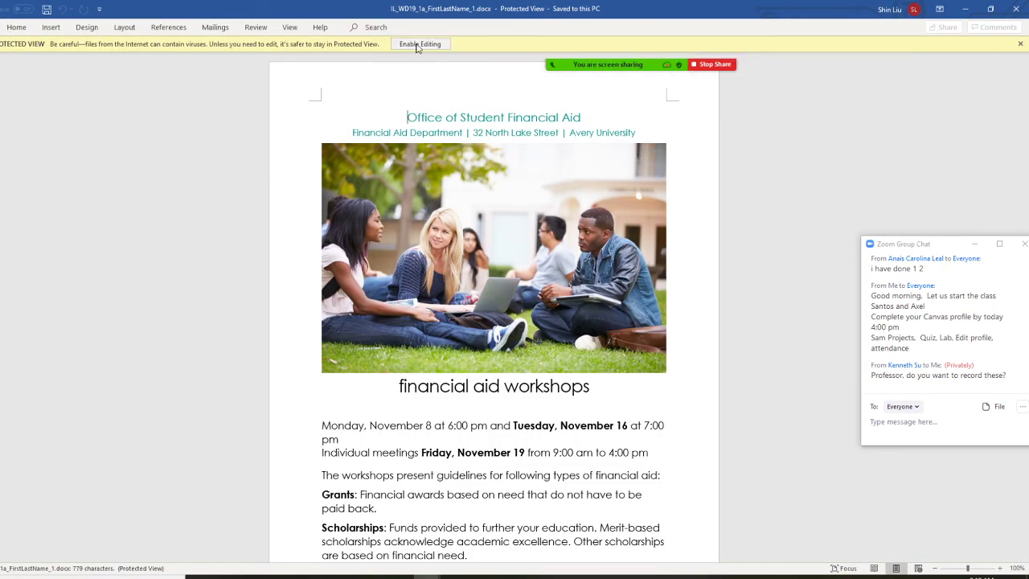
{"action": "left_click", "coordinate": [420, 44]}
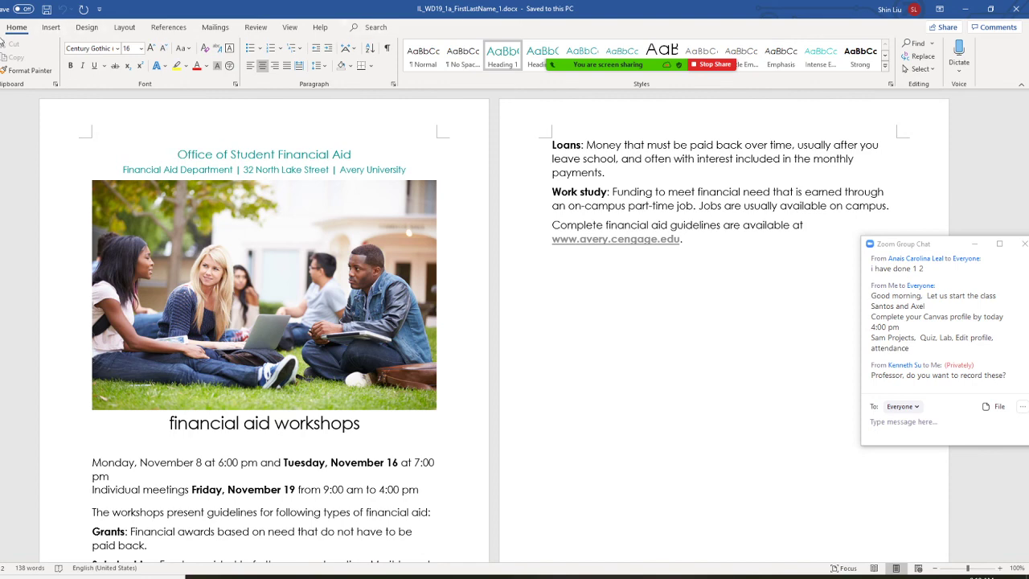
{"action": "left_click", "coordinate": [2, 26]}
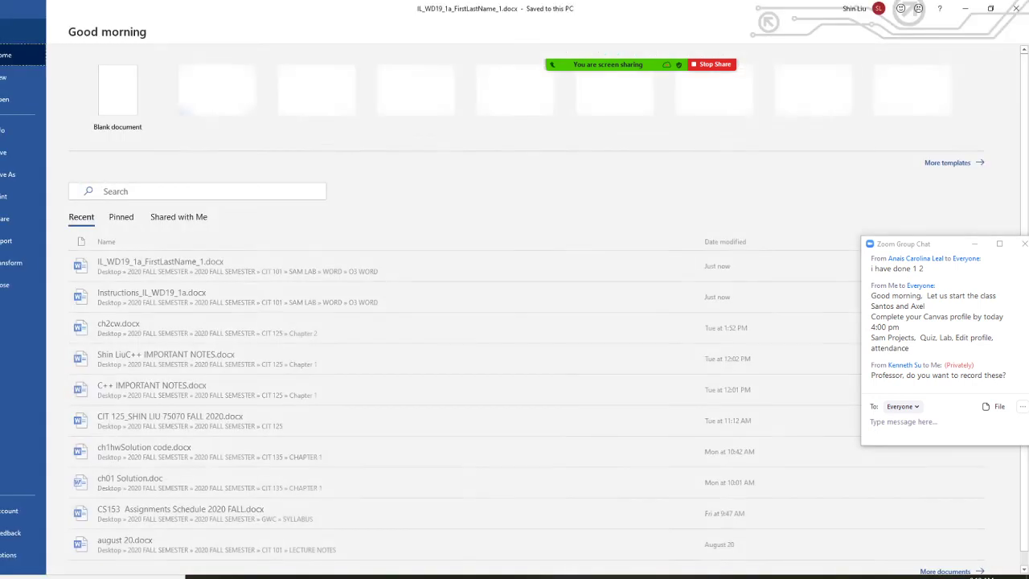
Save the flyer with Save As as IL_WD19_1a_FirstLastName_2.docx, changing the trailing 1 to 2
{"action": "left_click", "coordinate": [13, 179]}
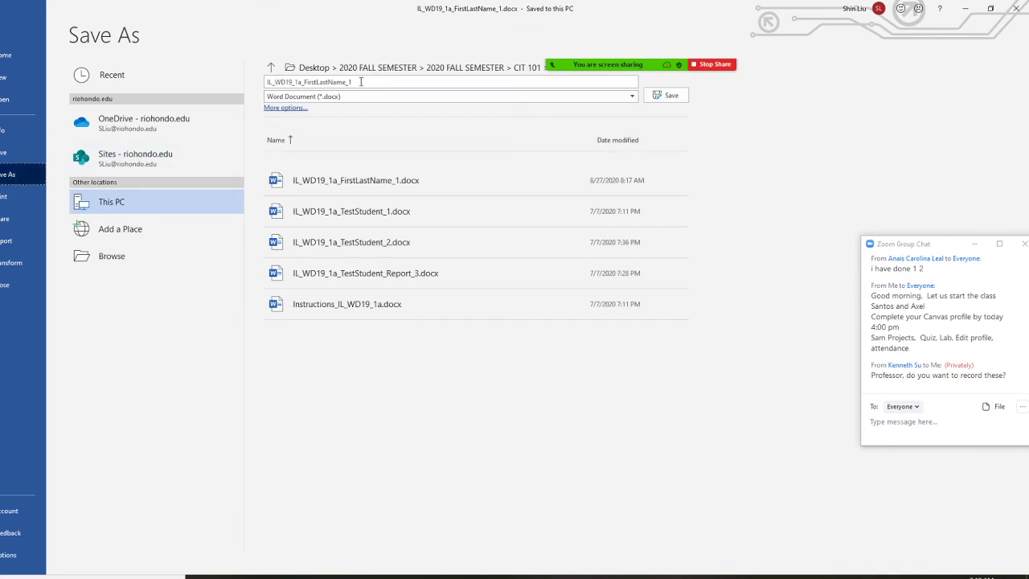
{"action": "left_click", "coordinate": [356, 82]}
{"action": "left_click", "coordinate": [349, 82]}
{"action": "type", "text": "2"}
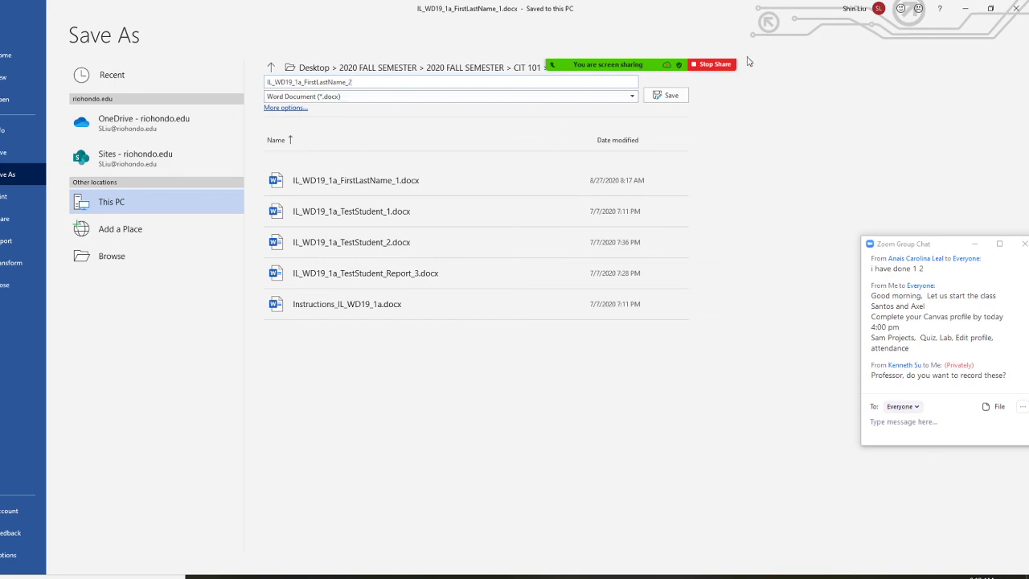
{"action": "left_click", "coordinate": [673, 96]}
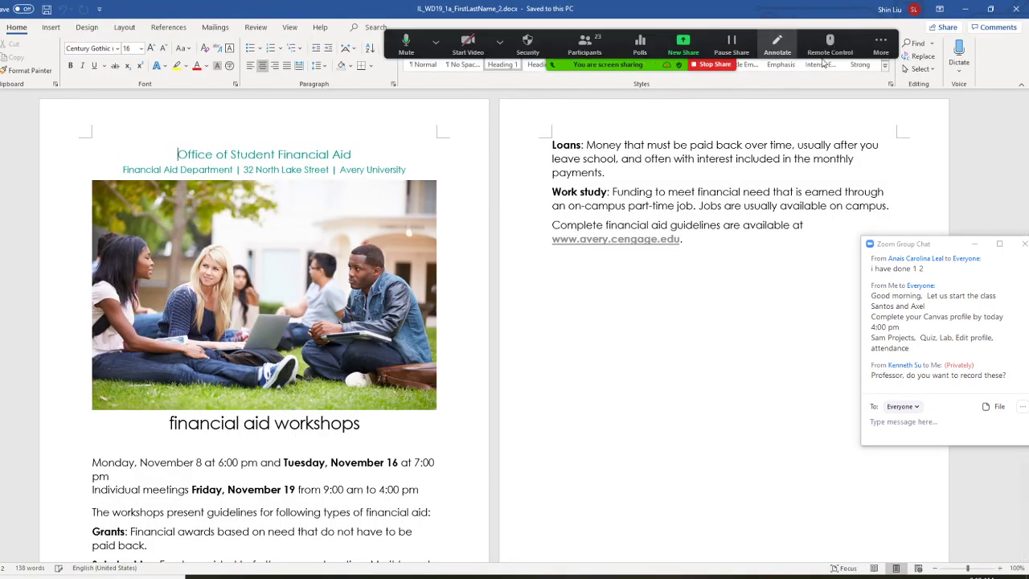
Minimize the IL_WD19_1a_FirstLastName_2 window to bring the instructions document back
{"action": "left_click", "coordinate": [879, 40]}
{"action": "left_click", "coordinate": [879, 40]}
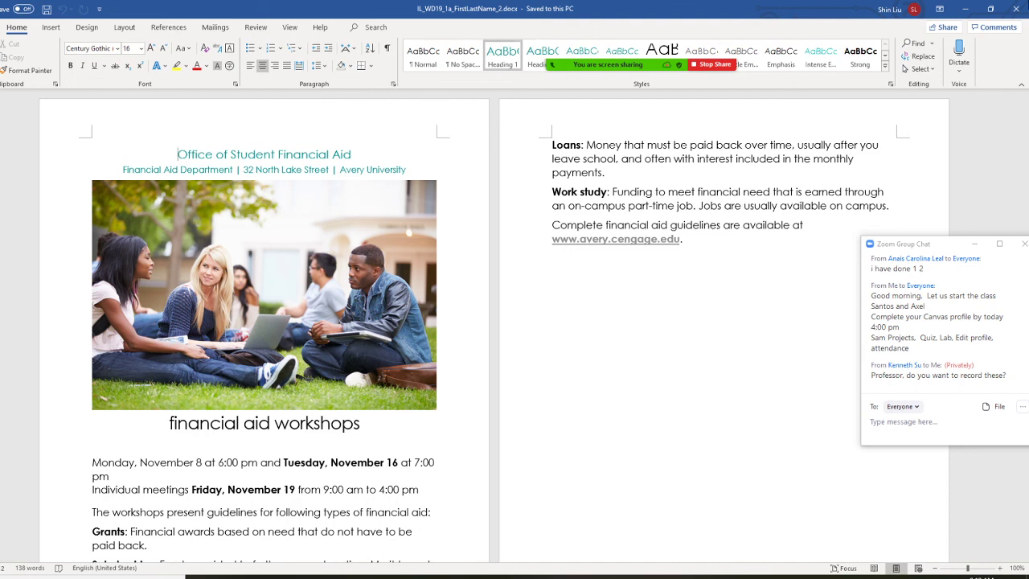
{"action": "left_click", "coordinate": [971, 13]}
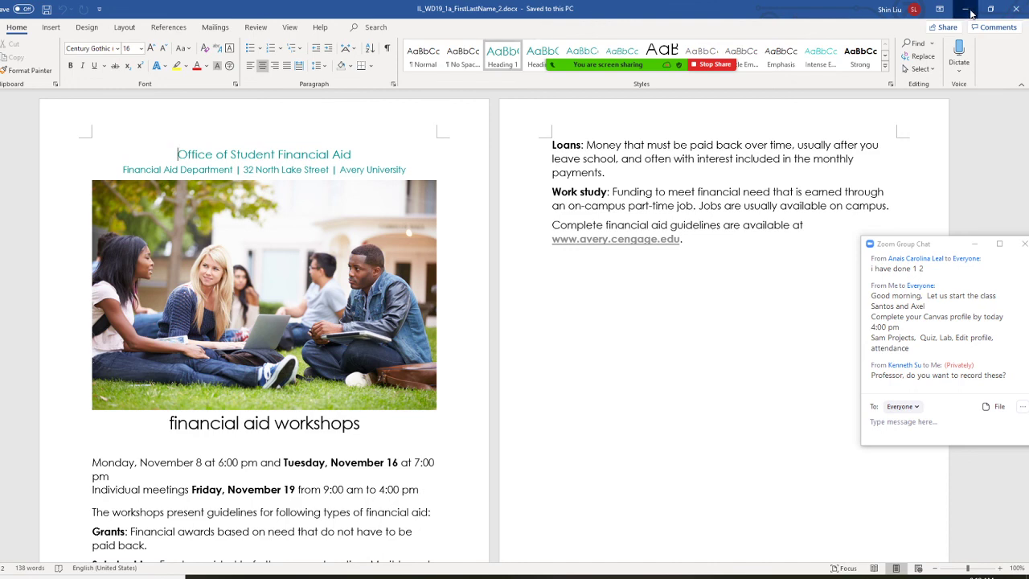